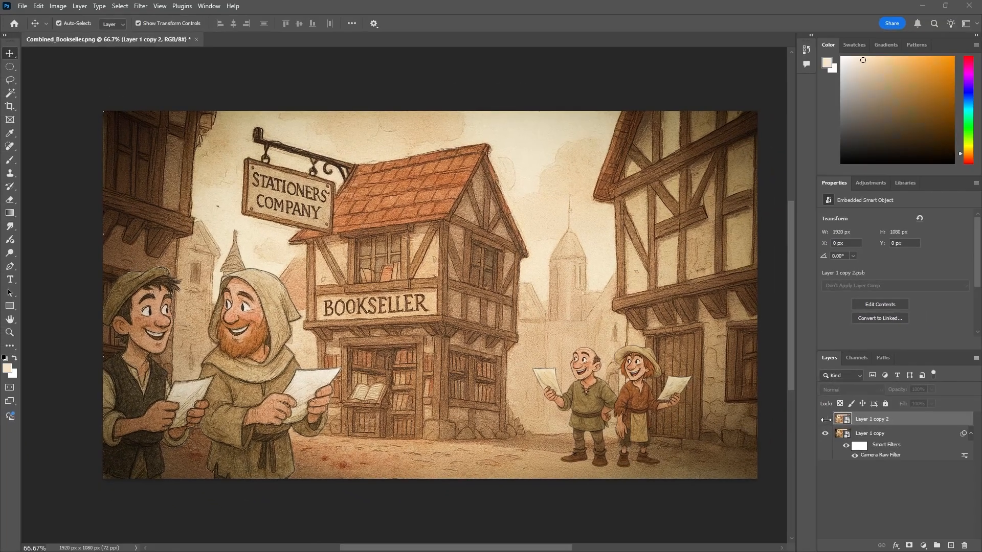
Step: Show the top layer and apply the Add a vignette quick action to it from the Discover panel
left_click(825, 420)
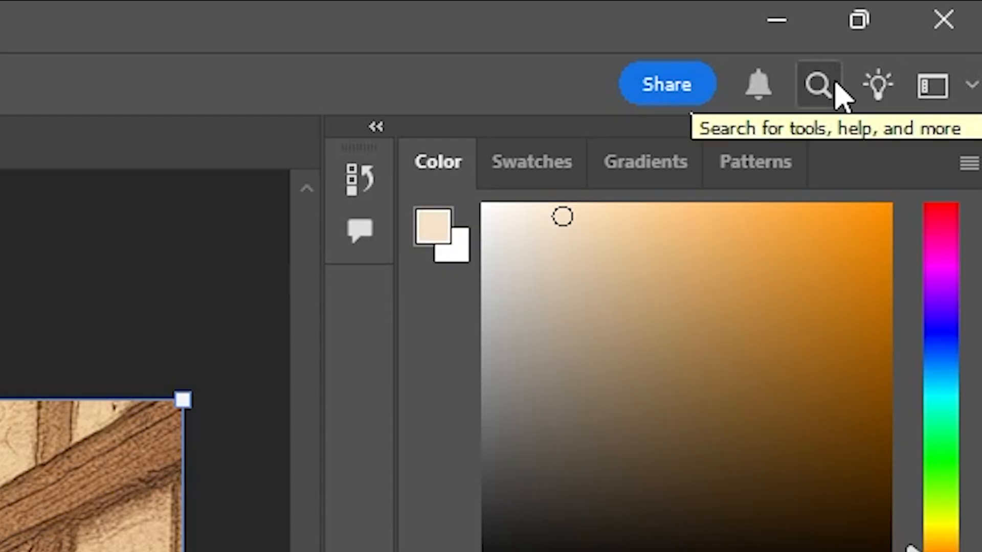
left_click(837, 84)
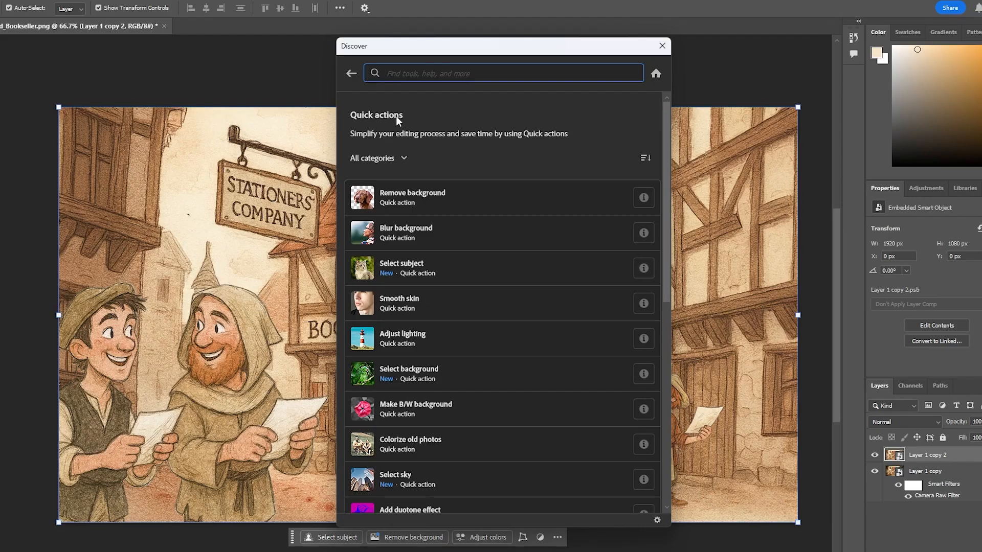
scroll(478, 187, "down", 10)
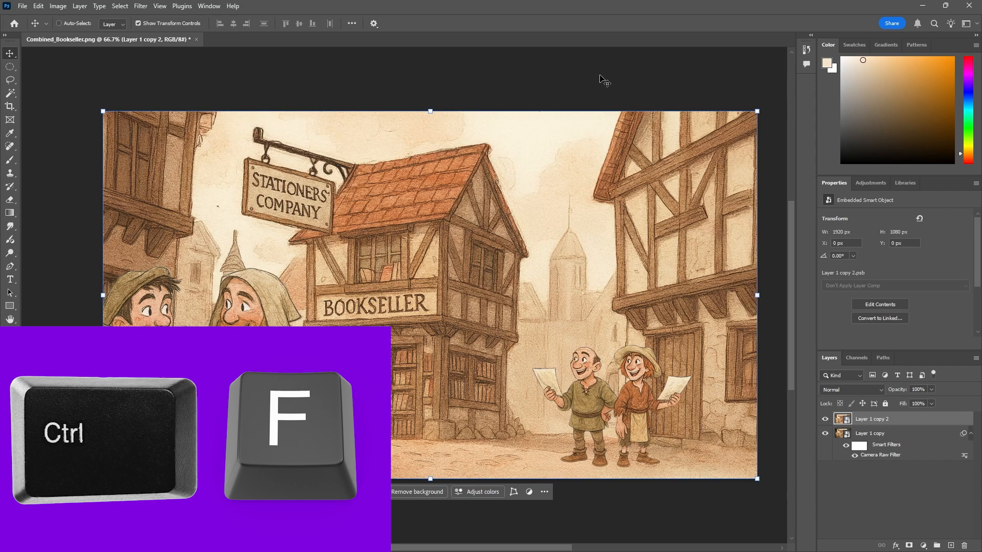
key("ctrl+f")
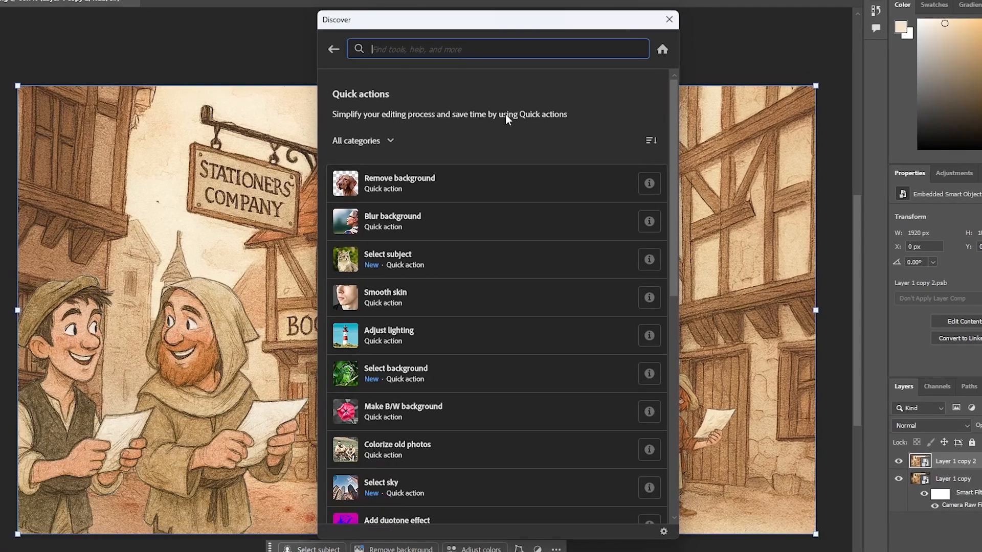
scroll(502, 134, "down", 3)
scroll(509, 114, "down", 6)
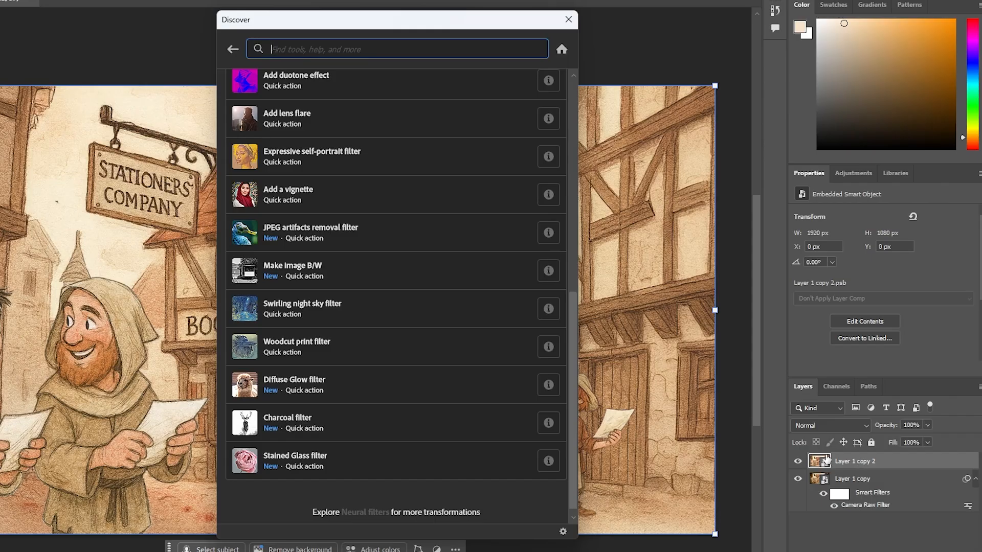
left_click(281, 196)
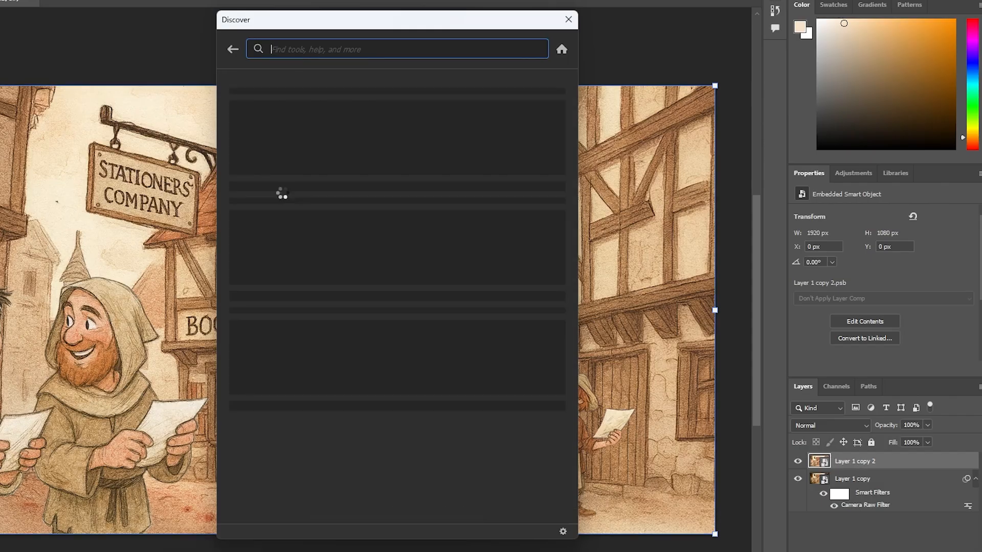
left_click(568, 19)
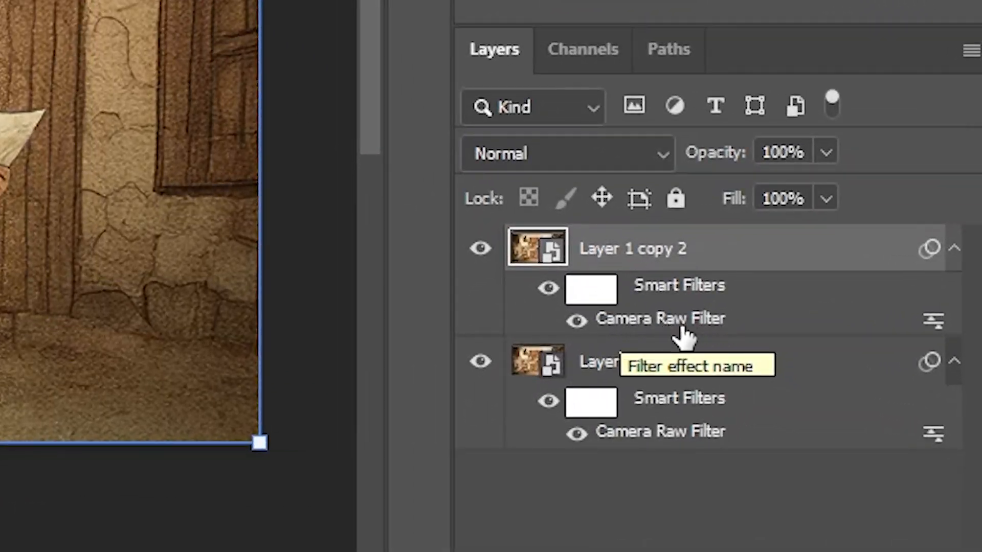
Step: Open the top layer's Camera Raw Filter and set the vignette Midpoint to 50, Roundness -73, Feather 33, Highlights 30
double_click(645, 332)
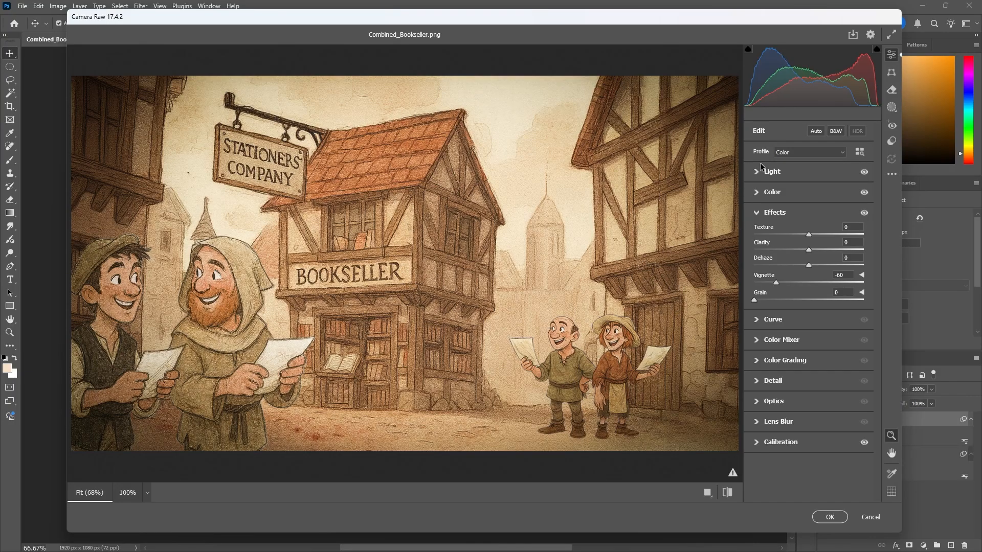
left_click(757, 213)
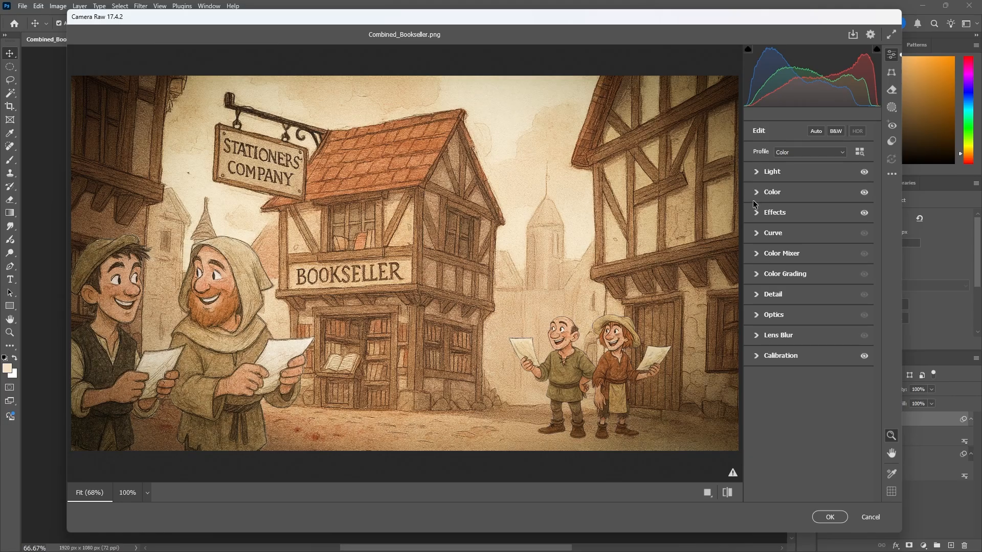
left_click(757, 214)
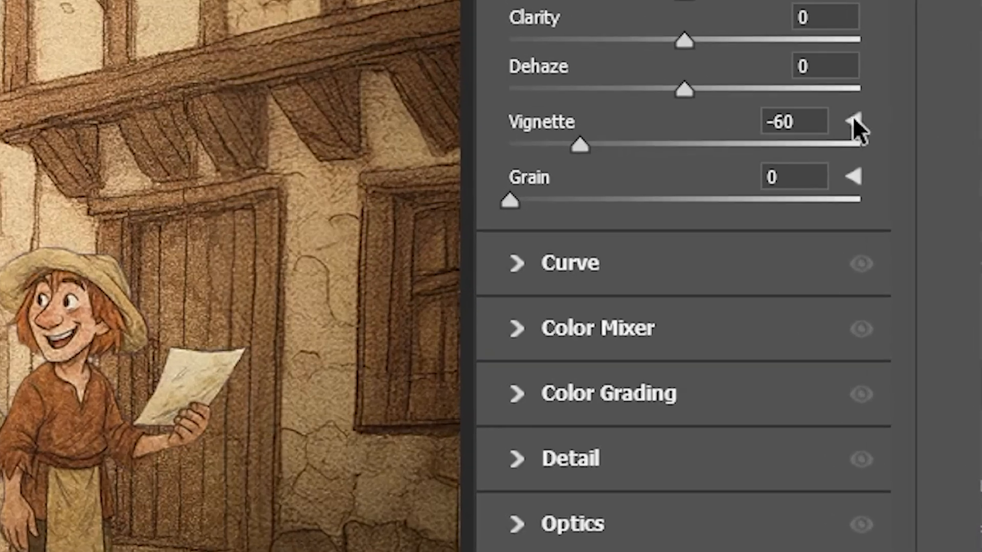
left_click(856, 123)
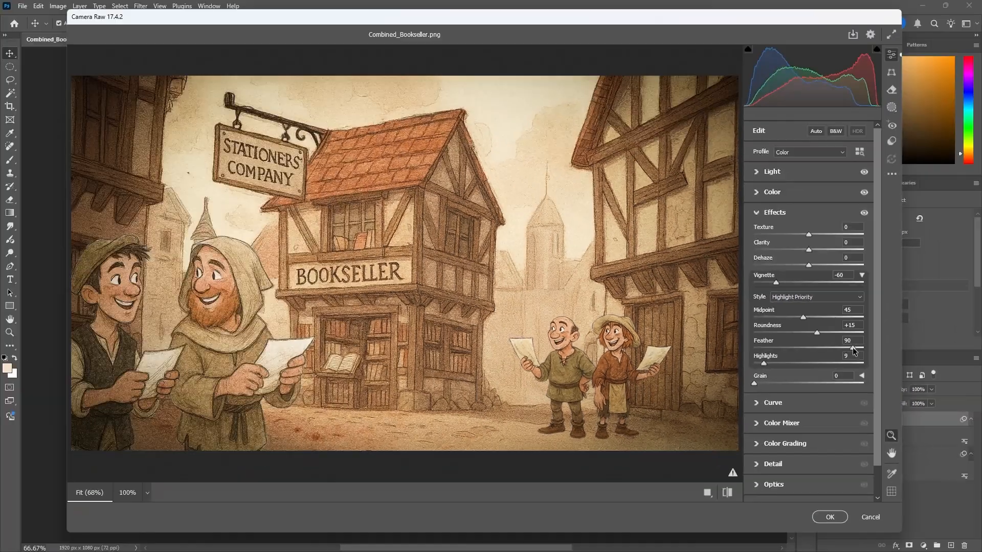
left_click_drag(822, 352, 622, 364)
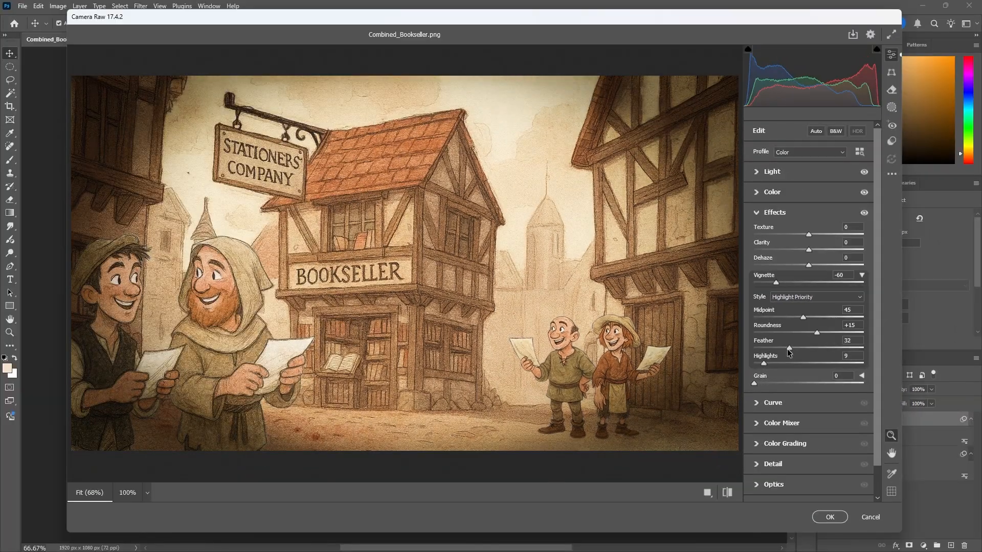
left_click_drag(789, 351, 753, 347)
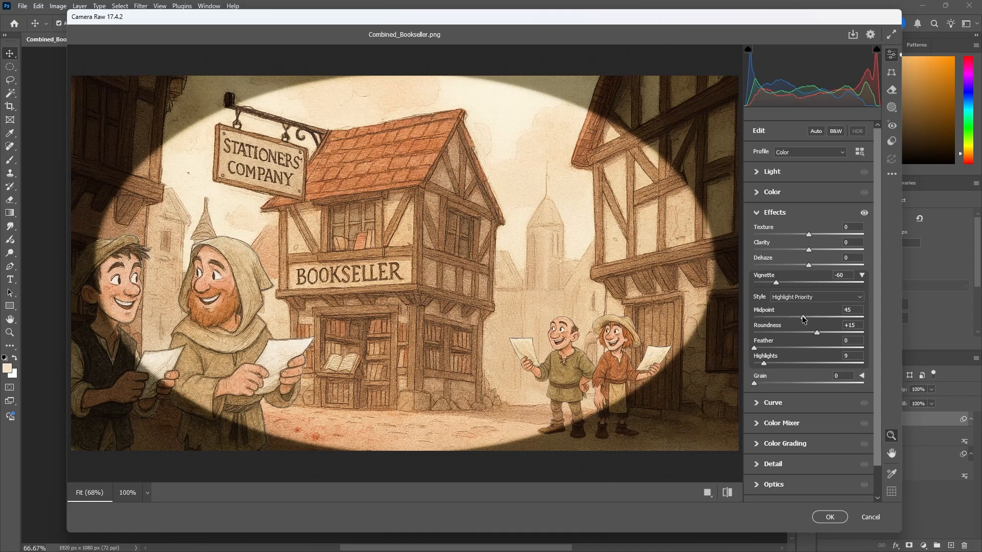
left_click_drag(802, 317, 873, 359)
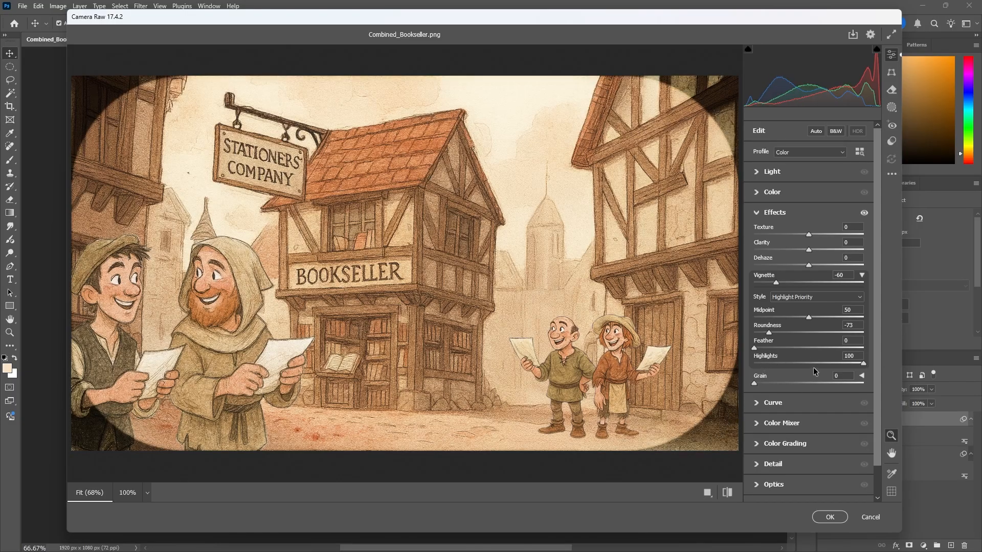
left_click_drag(862, 361, 790, 367)
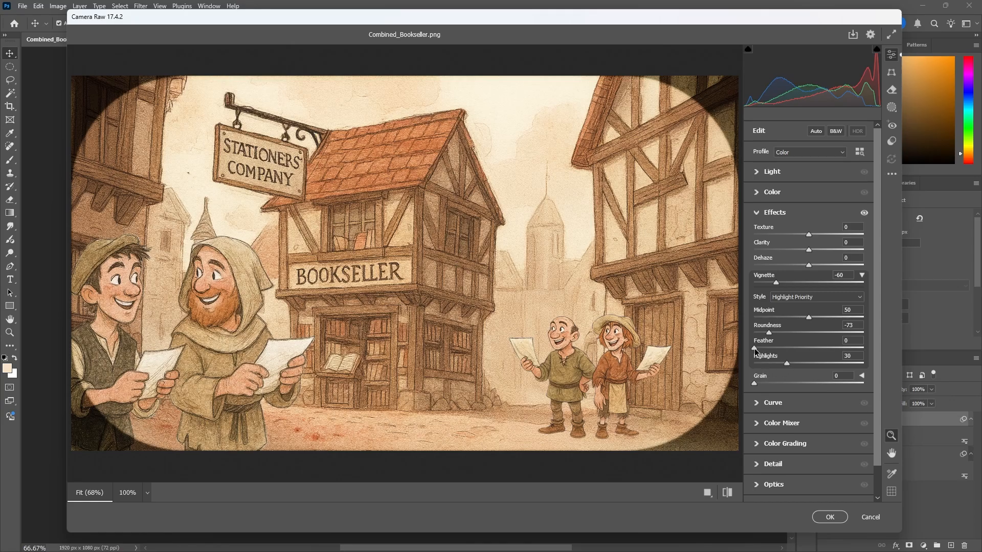
left_click_drag(754, 348, 805, 347)
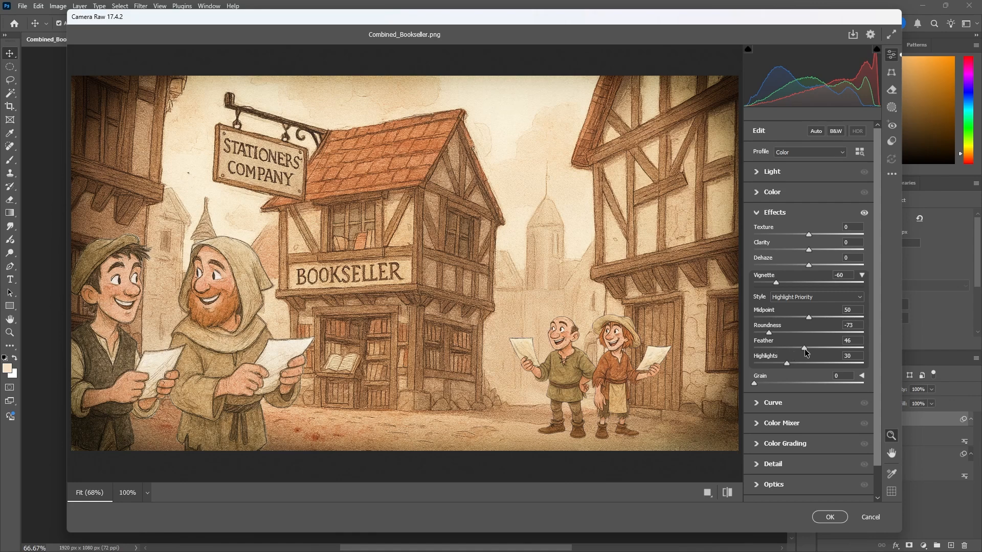
left_click_drag(801, 348, 790, 347)
Step: Try the Color Priority and Paint Overlay vignette styles, returning to Highlight Priority
left_click(808, 297)
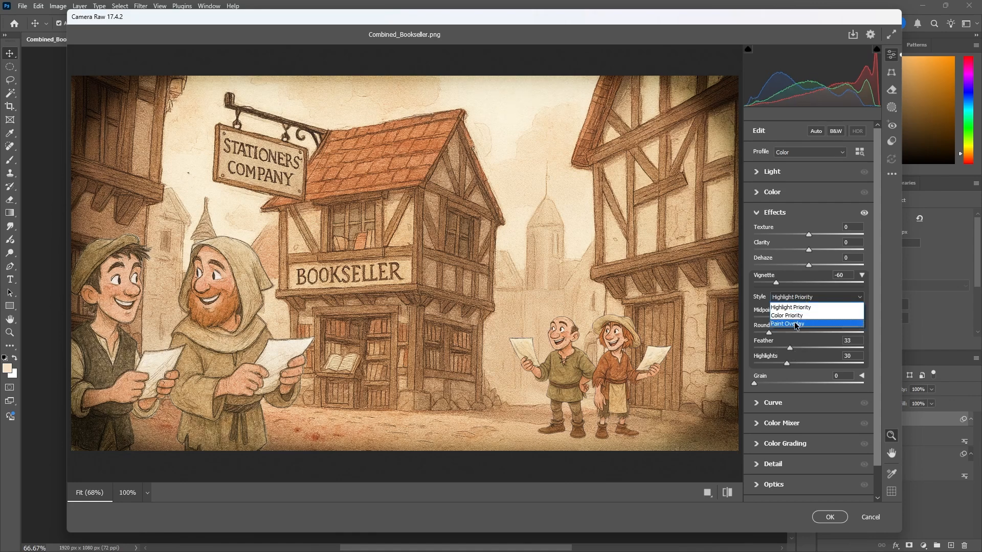
left_click(791, 317)
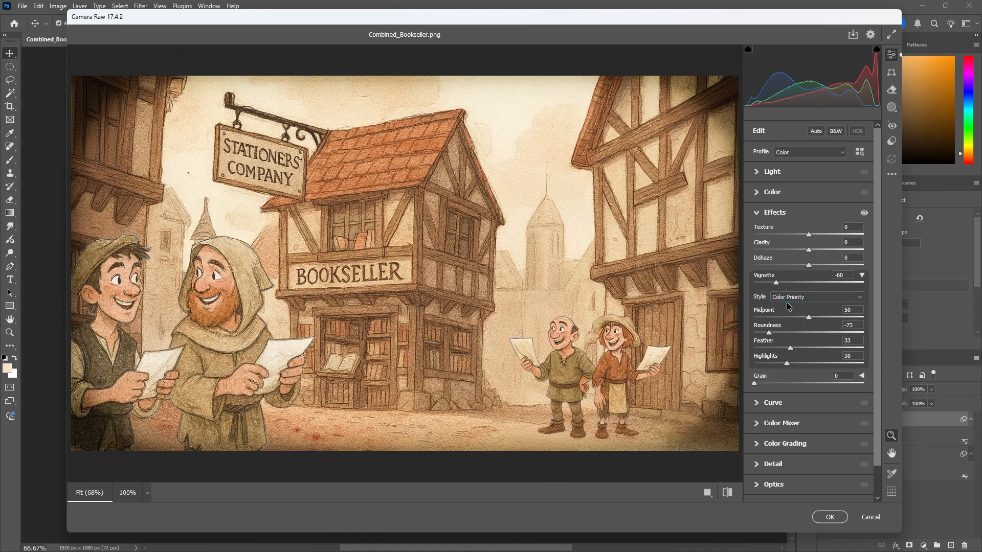
left_click(789, 297)
left_click(792, 323)
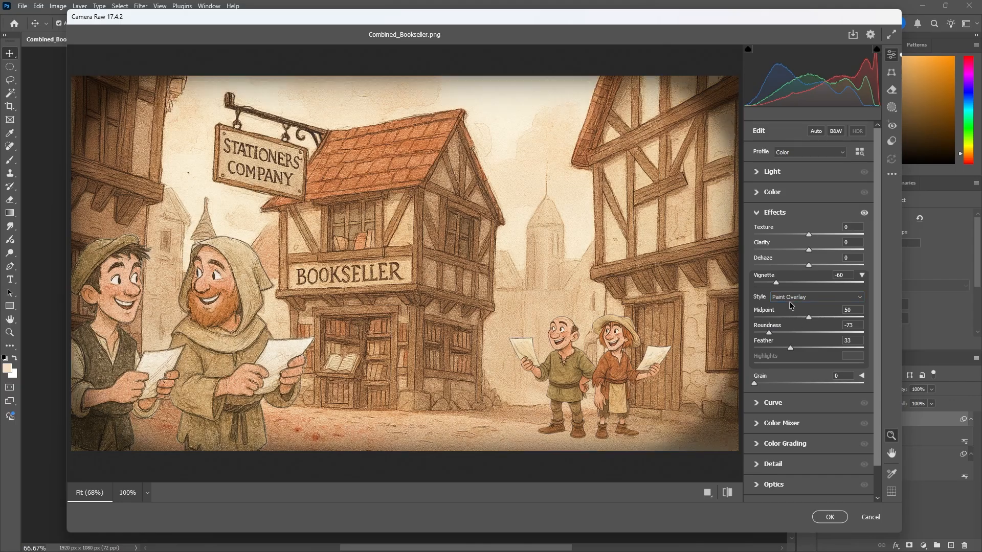
left_click(787, 300)
left_click(790, 323)
left_click(796, 299)
left_click(791, 309)
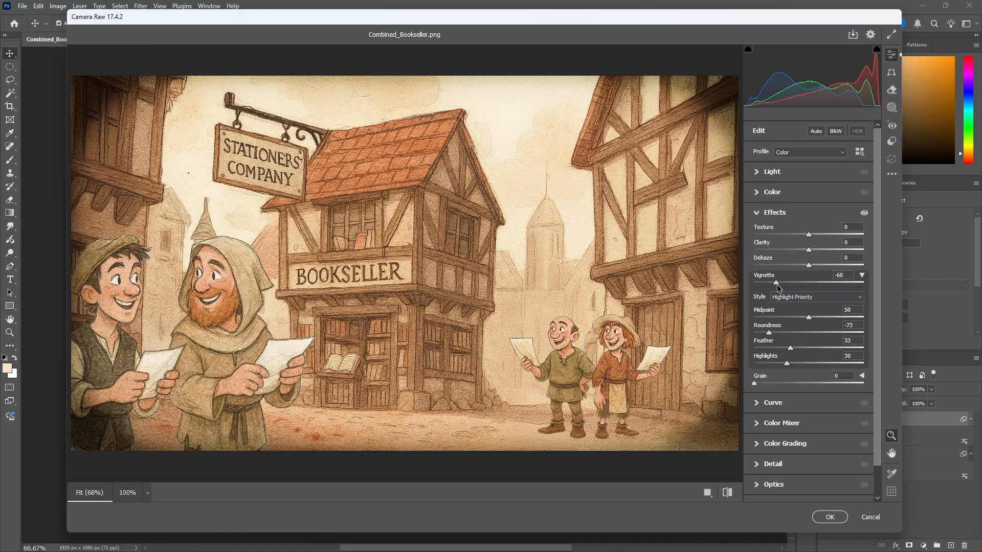
Step: Set the vignette amount to -75 and commit the Camera Raw changes
left_click_drag(776, 282, 870, 282)
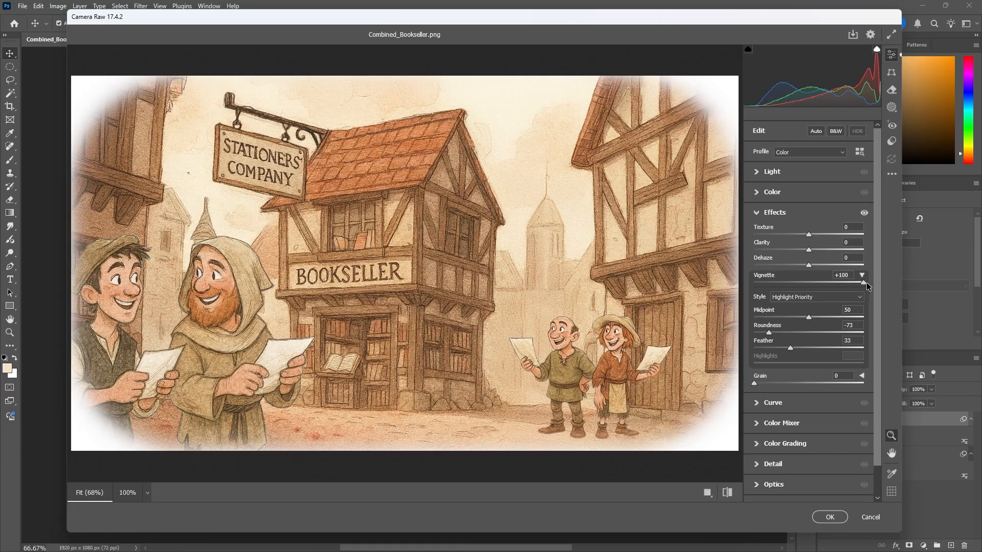
left_click_drag(866, 282, 794, 281)
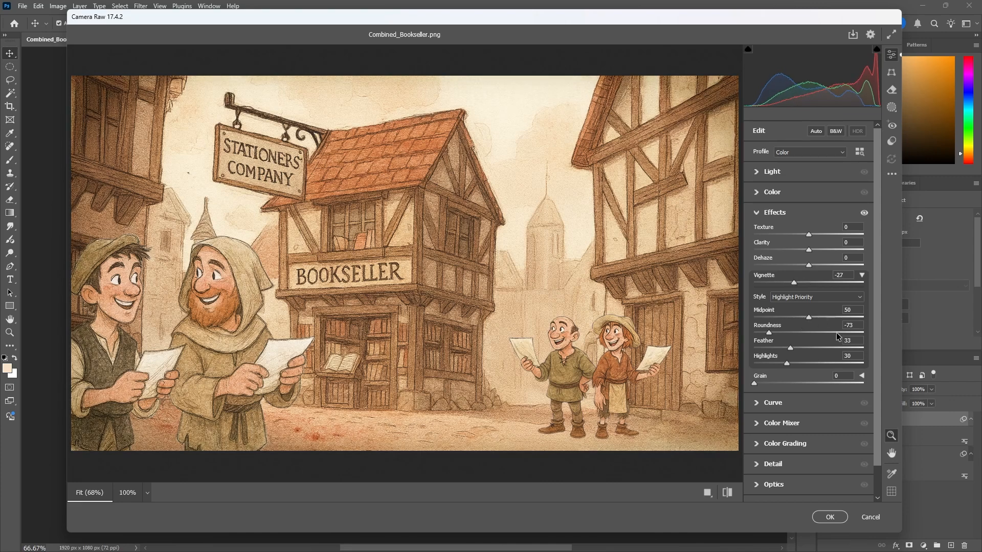
left_click_drag(799, 290, 764, 290)
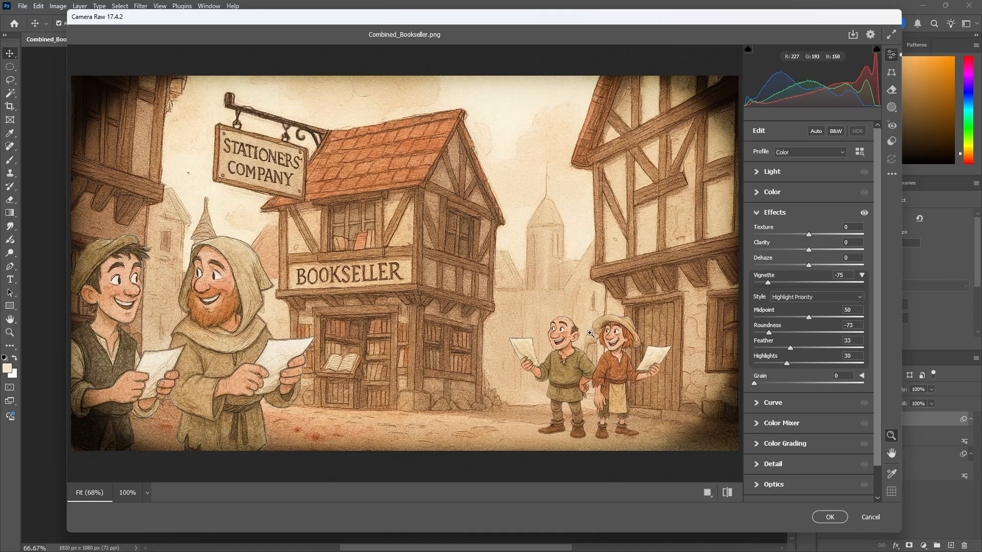
left_click(829, 518)
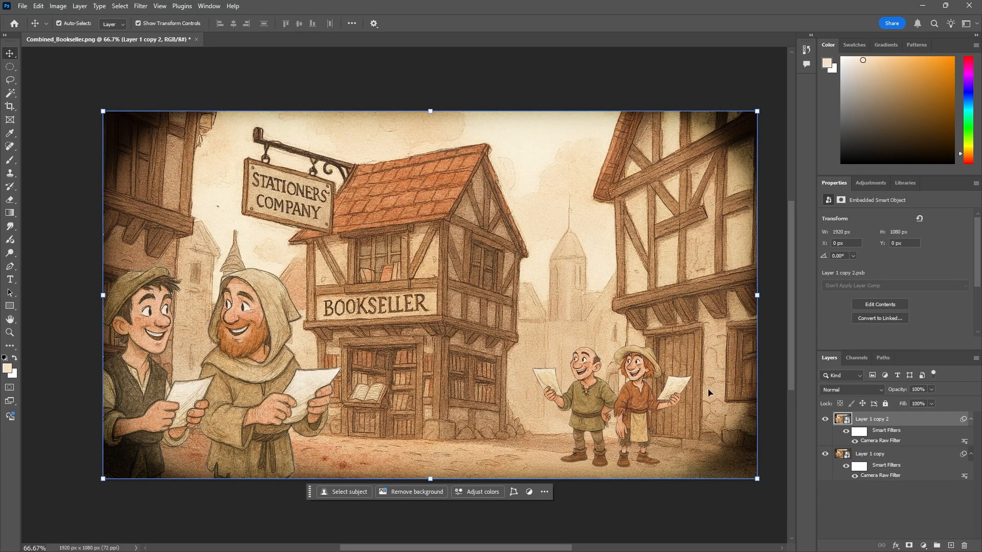
Step: Toggle the top layer's smart filter visibility to compare, and reopen and close its Camera Raw Filter
left_click(846, 433)
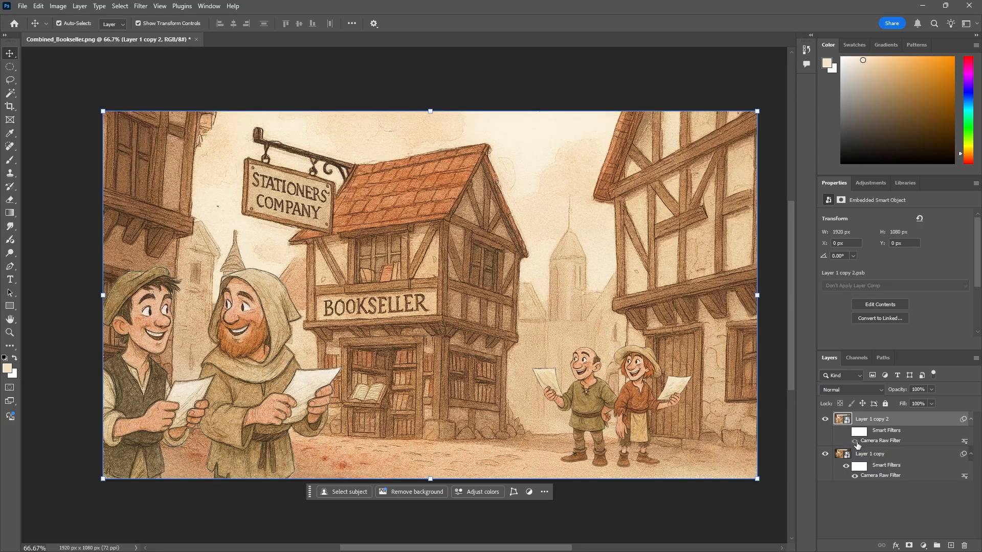
left_click(846, 434)
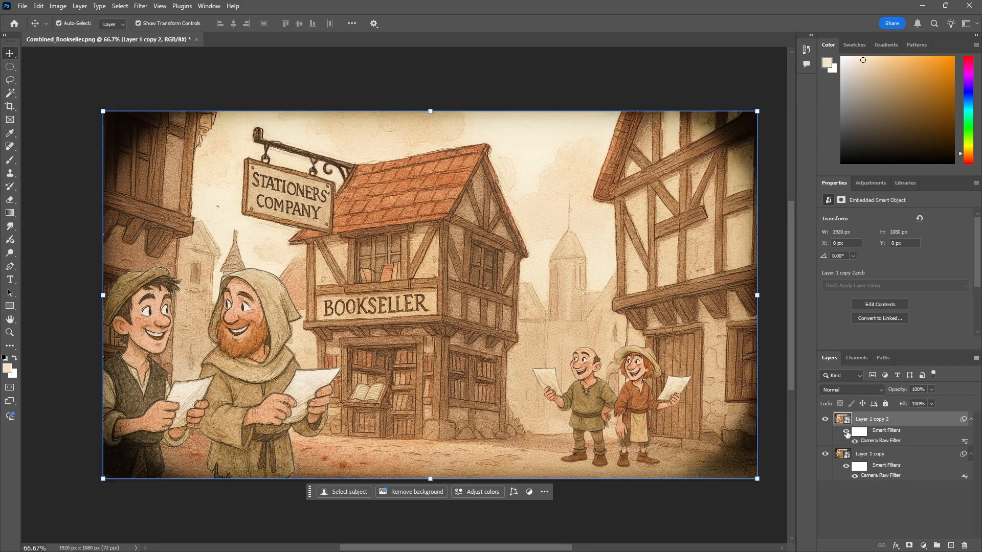
double_click(883, 441)
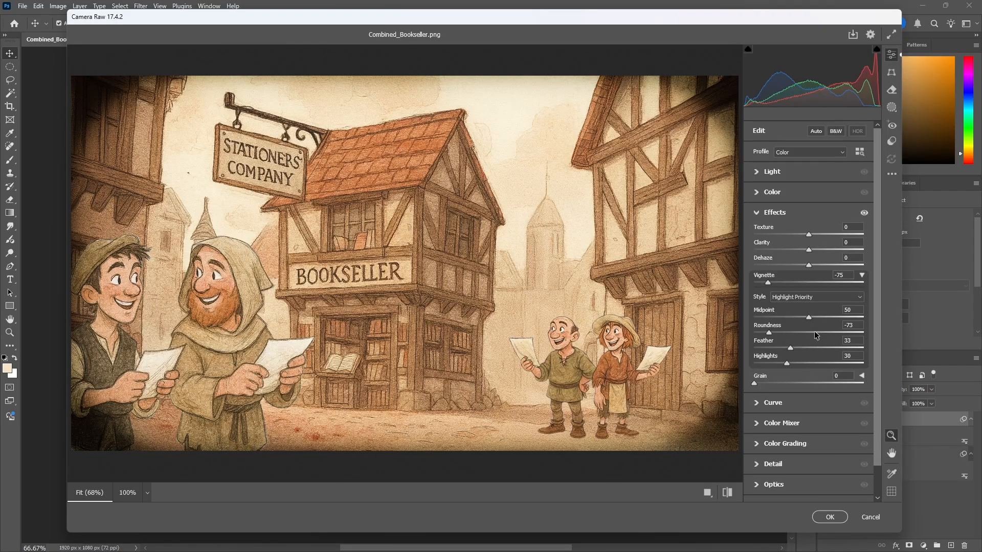
left_click(830, 516)
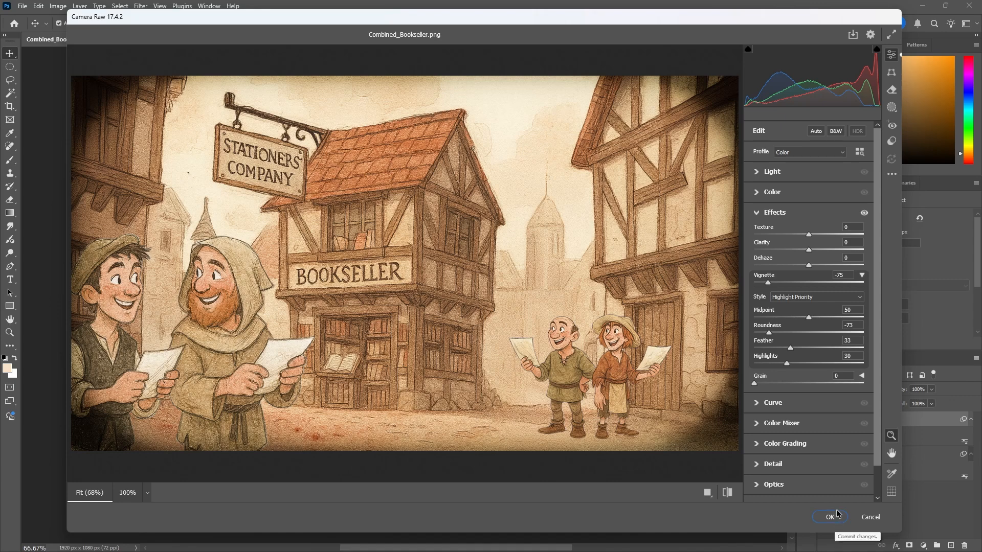